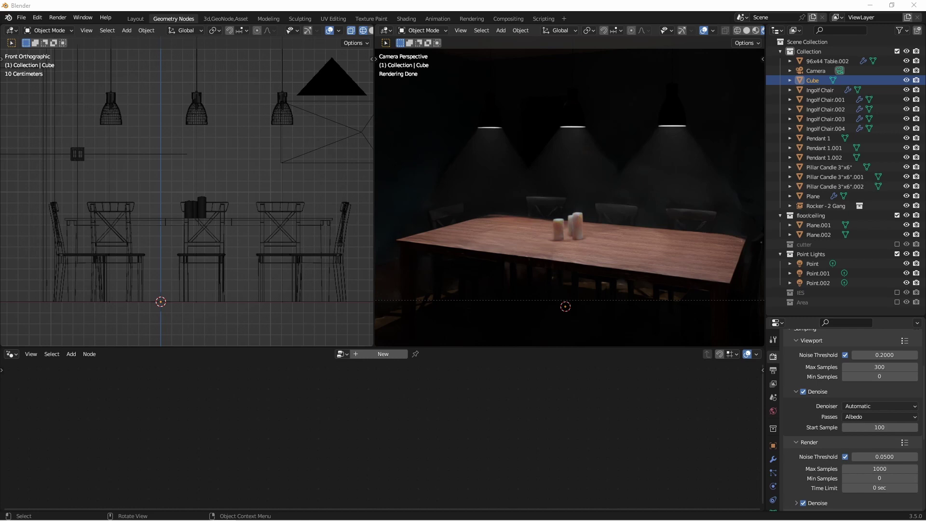
Step: Undo back to the three area lights, with the Point Lights collection off
{"action": "key", "text": "ctrl+z"}
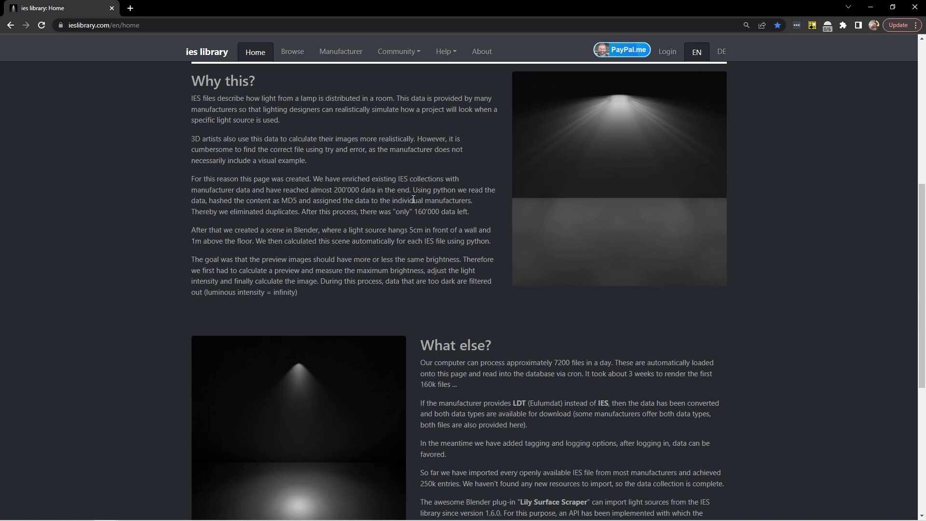
Step: Go to the Browse page of ieslibrary.com
{"action": "left_click", "coordinate": [291, 52]}
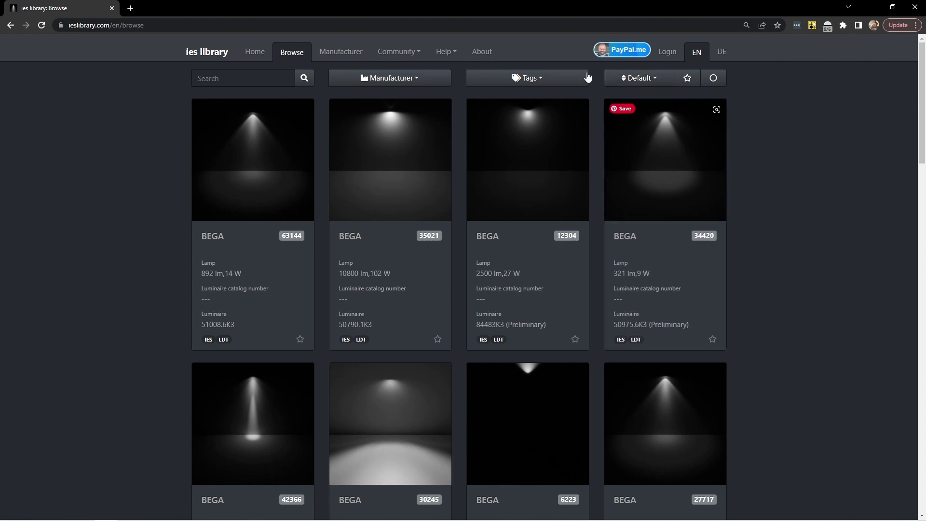
Step: Filter to Pendant lights and download the narrow-beam Cooper Lighting fixture's IES file
{"action": "left_click", "coordinate": [546, 82]}
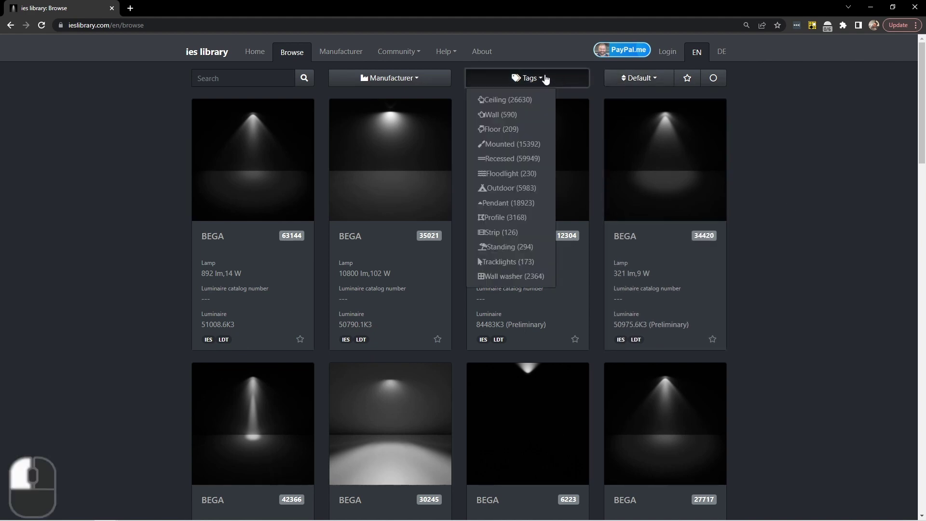
{"action": "left_click", "coordinate": [520, 205]}
{"action": "scroll", "coordinate": [682, 278], "scroll_direction": "down", "scroll_amount": 8}
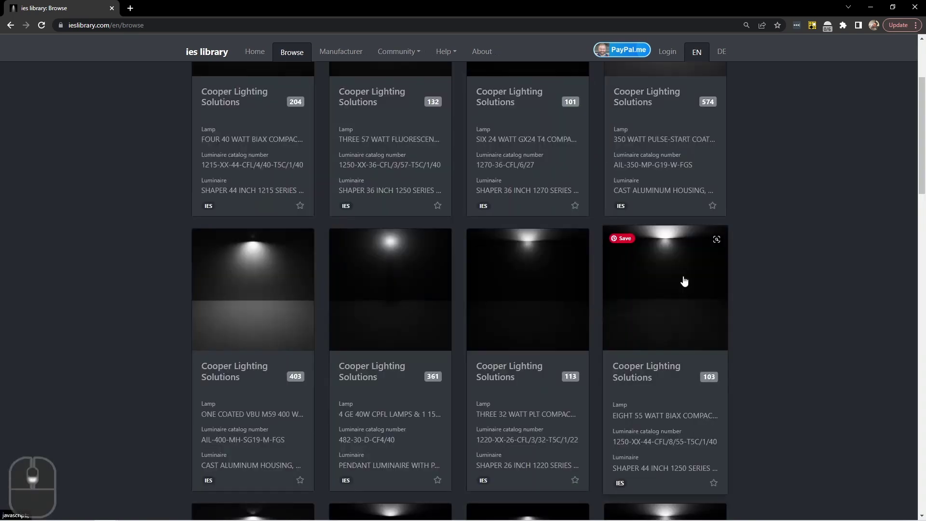
{"action": "scroll", "coordinate": [683, 280], "scroll_direction": "down", "scroll_amount": 20}
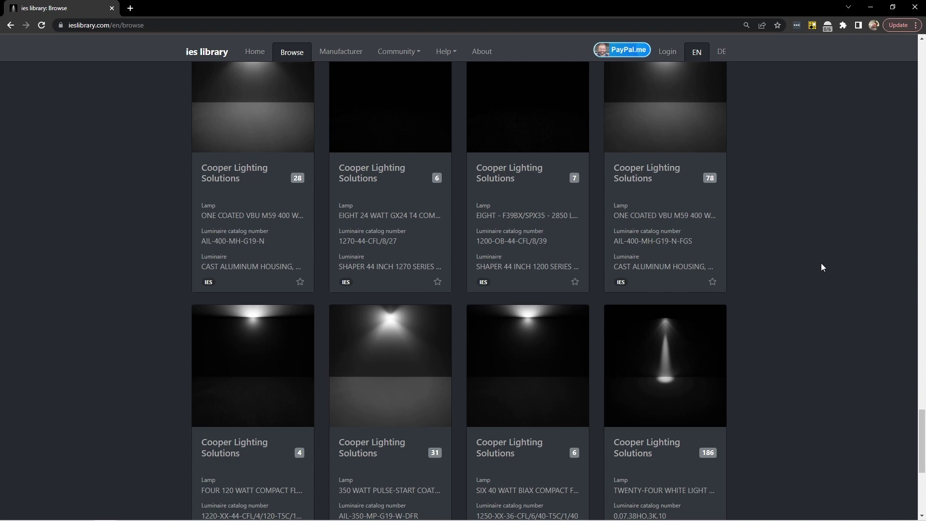
{"action": "scroll", "coordinate": [684, 232], "scroll_direction": "down", "scroll_amount": 3}
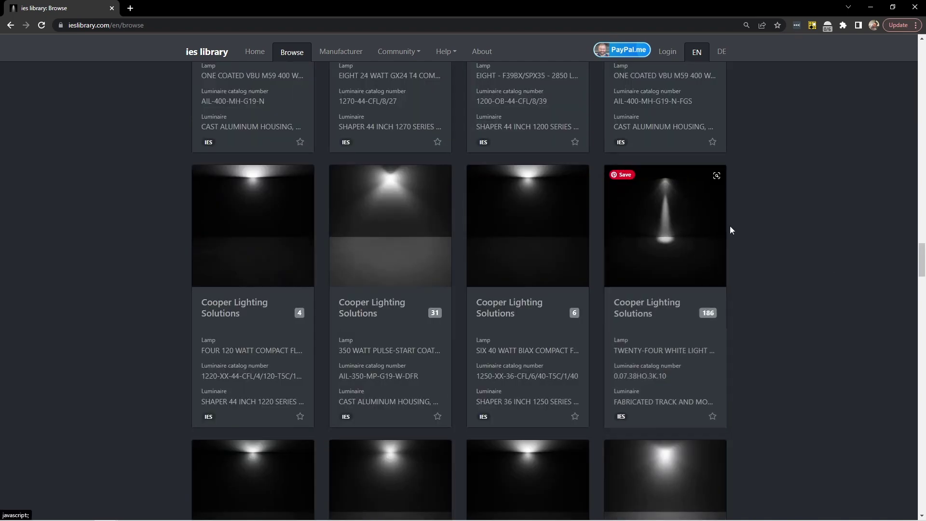
{"action": "left_click", "coordinate": [683, 255]}
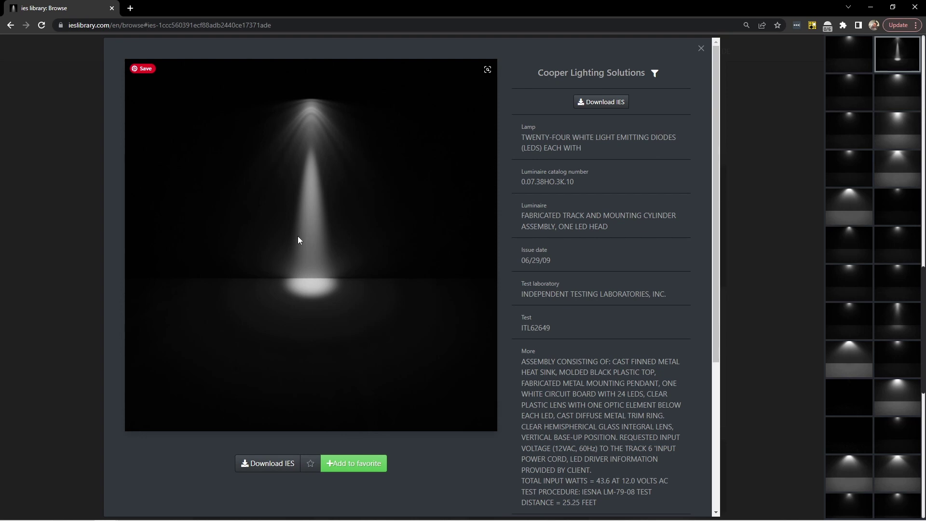
{"action": "left_click", "coordinate": [288, 466]}
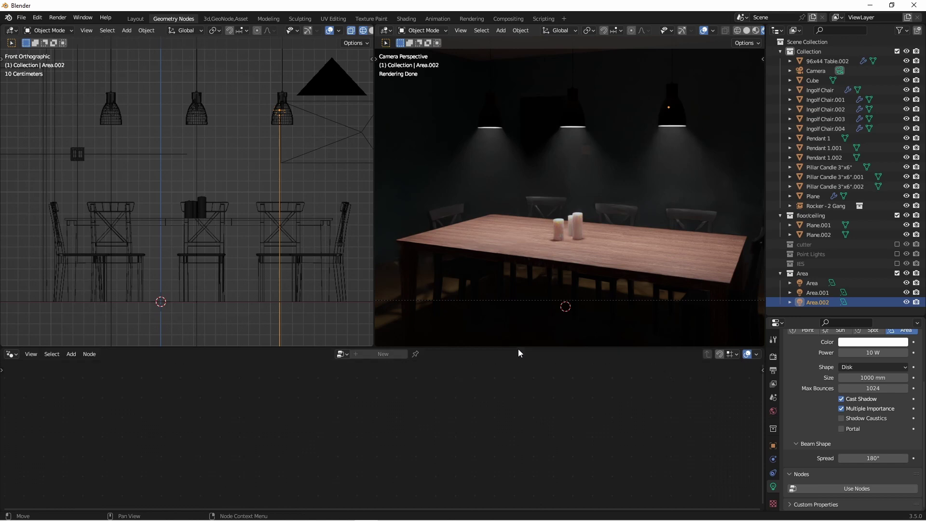
Step: In the Shading workspace, exclude the Area collection and re-include Point Lights
{"action": "left_click", "coordinate": [409, 18]}
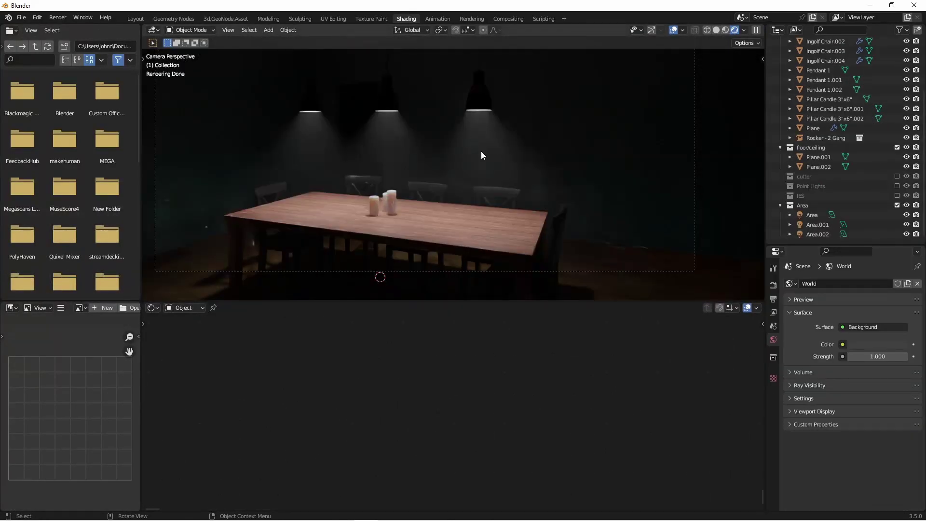
{"action": "left_click", "coordinate": [895, 207]}
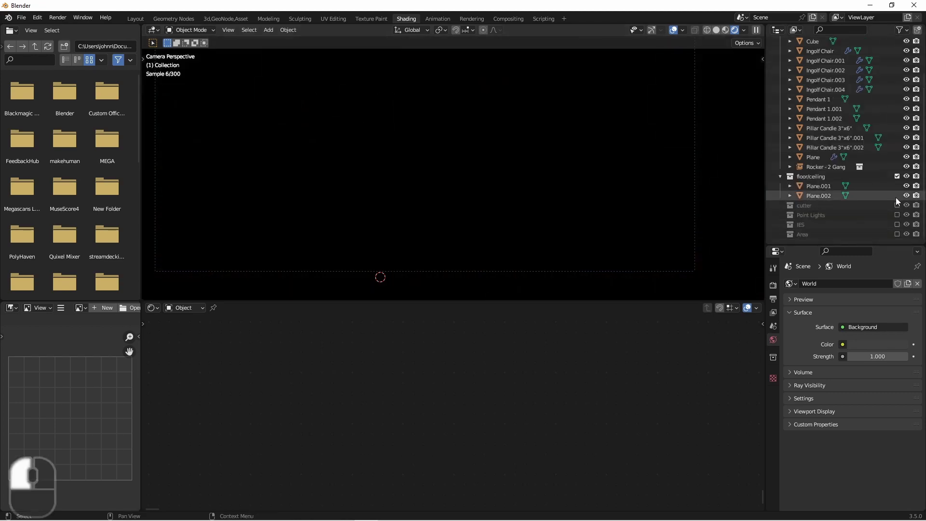
{"action": "left_click", "coordinate": [897, 215]}
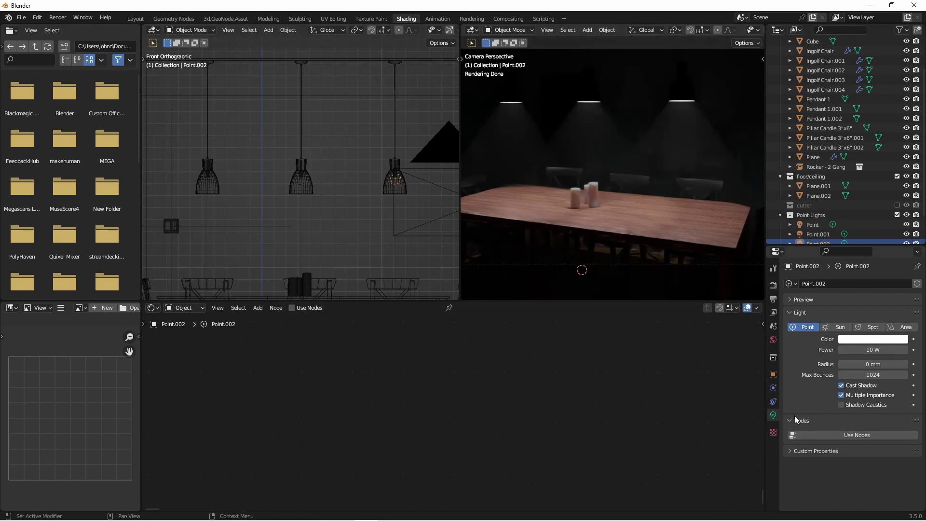
Step: Enable nodes on Point.002 and add an External IES Texture loading the downloaded .ies file
{"action": "left_click", "coordinate": [843, 436]}
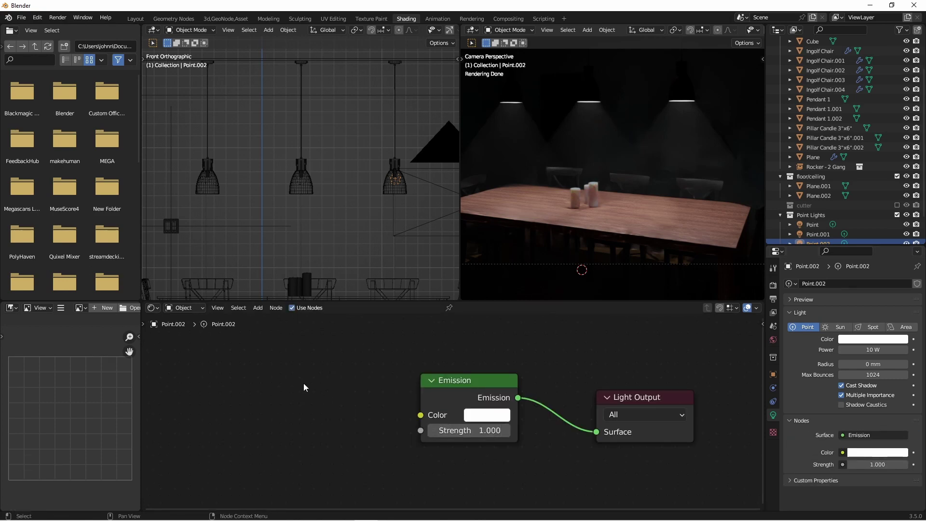
{"action": "key", "text": "shift+a"}
{"action": "mouse_move", "coordinate": [295, 394]}
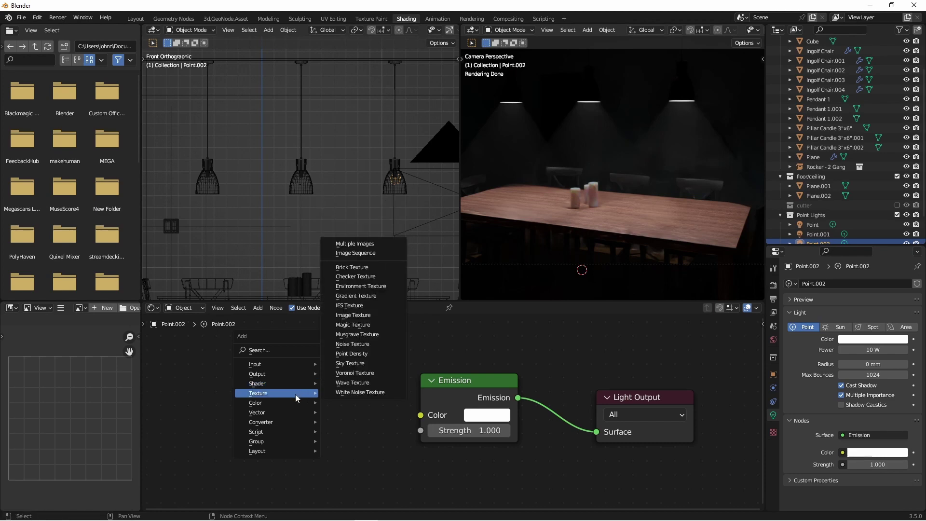
{"action": "left_click", "coordinate": [353, 306]}
{"action": "left_click", "coordinate": [341, 347]}
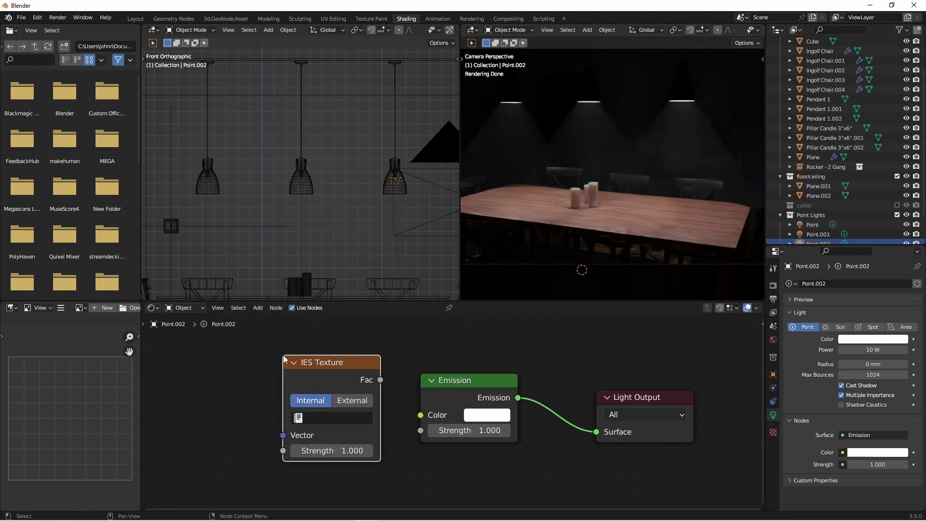
{"action": "left_click", "coordinate": [354, 401]}
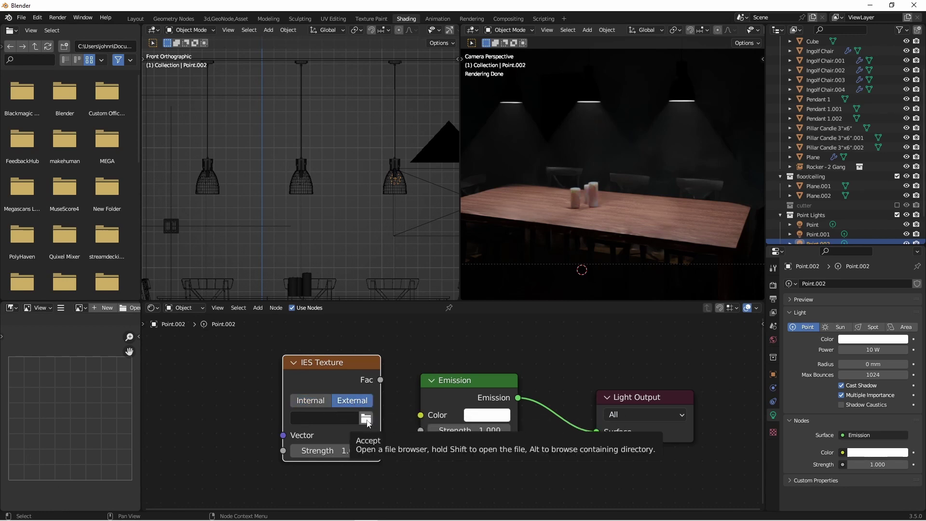
{"action": "left_click", "coordinate": [366, 418]}
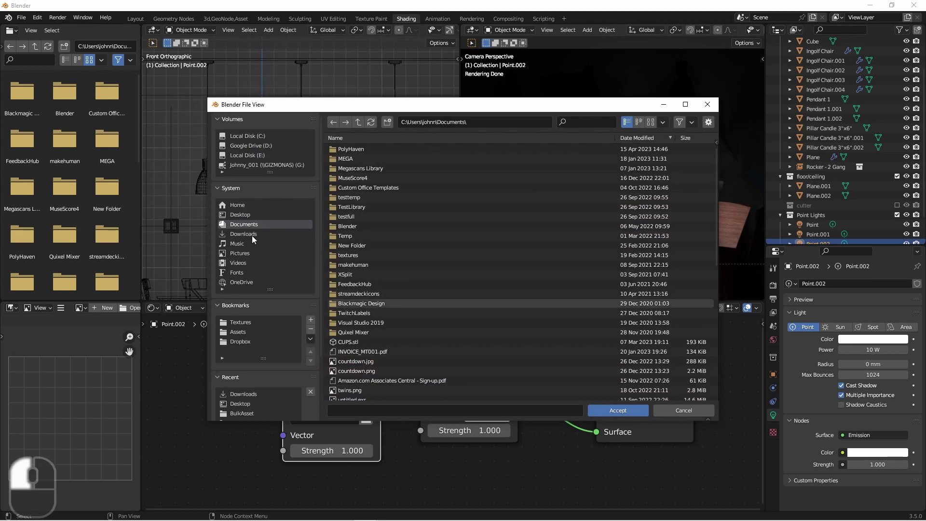
{"action": "double_click", "coordinate": [340, 226]}
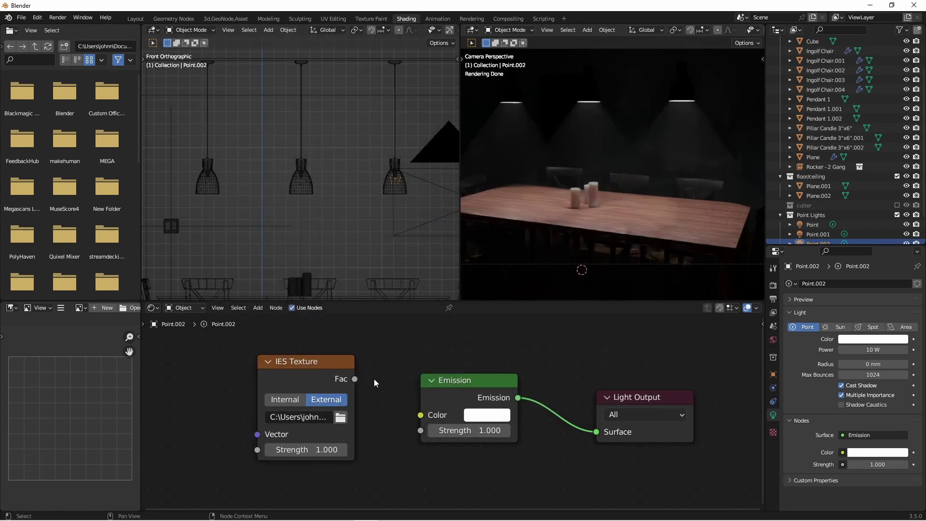
Step: Link the IES Texture Fac to Emission Strength and set its strength to 0.05
{"action": "left_click_drag", "start_coordinate": [356, 380], "coordinate": [418, 432]}
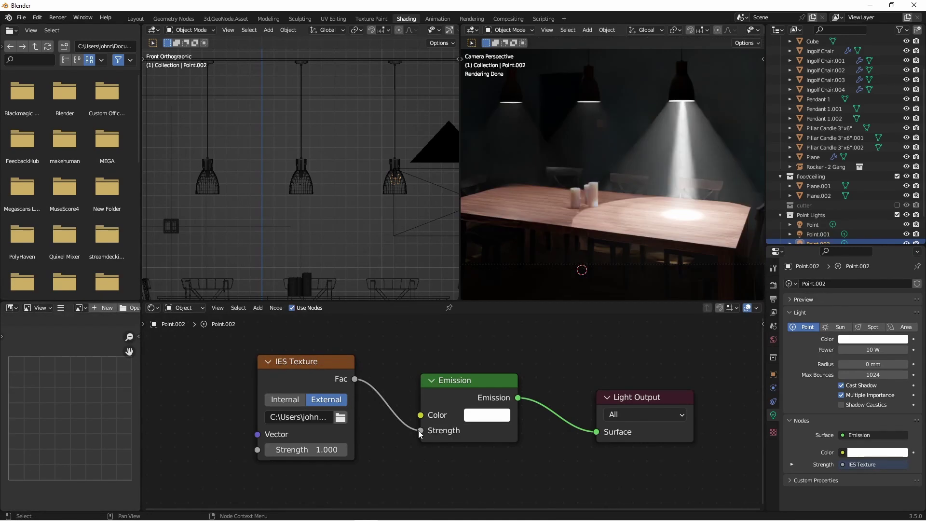
{"action": "key", "text": "Escape"}
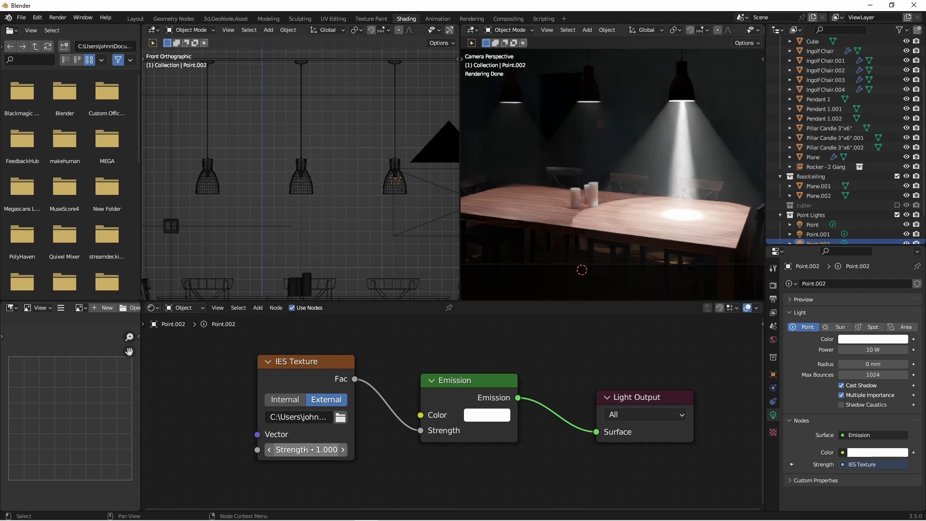
{"action": "left_click", "coordinate": [309, 449]}
{"action": "type", "text": ".05"}
{"action": "key", "text": "Return"}
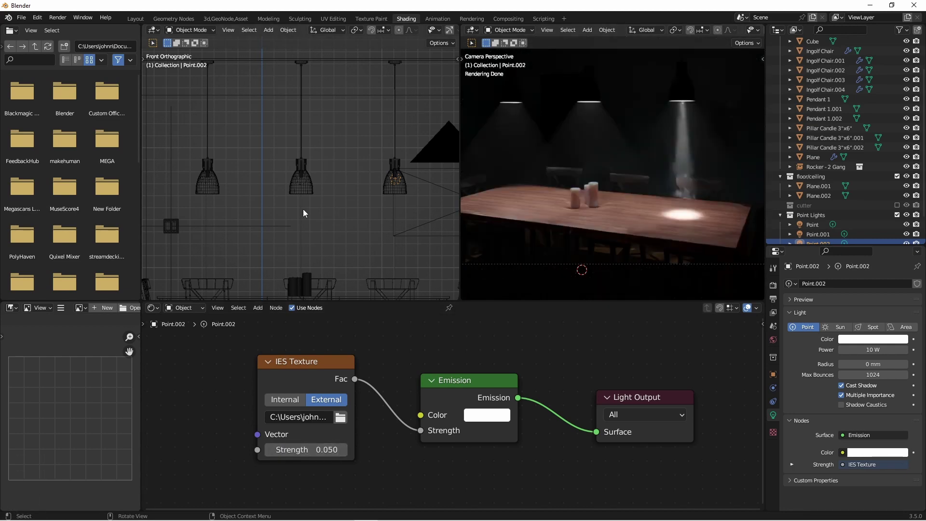
{"action": "left_click", "coordinate": [303, 208]}
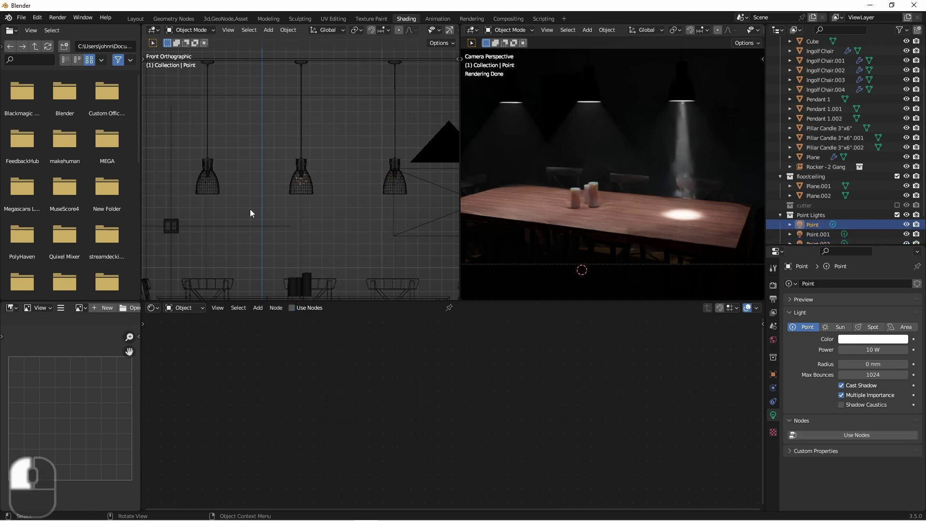
Step: Delete the lights Point and Point.001
{"action": "left_click", "coordinate": [207, 209], "text": "shift"}
{"action": "key", "text": "x"}
{"action": "left_click", "coordinate": [206, 210]}
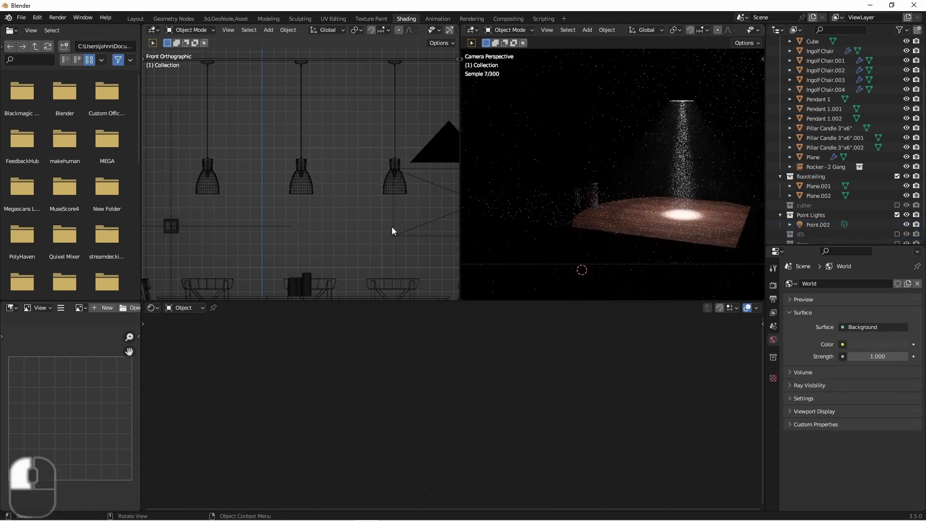
Step: Duplicate the right pendant's light along X to the middle and left pendants
{"action": "left_click", "coordinate": [401, 190]}
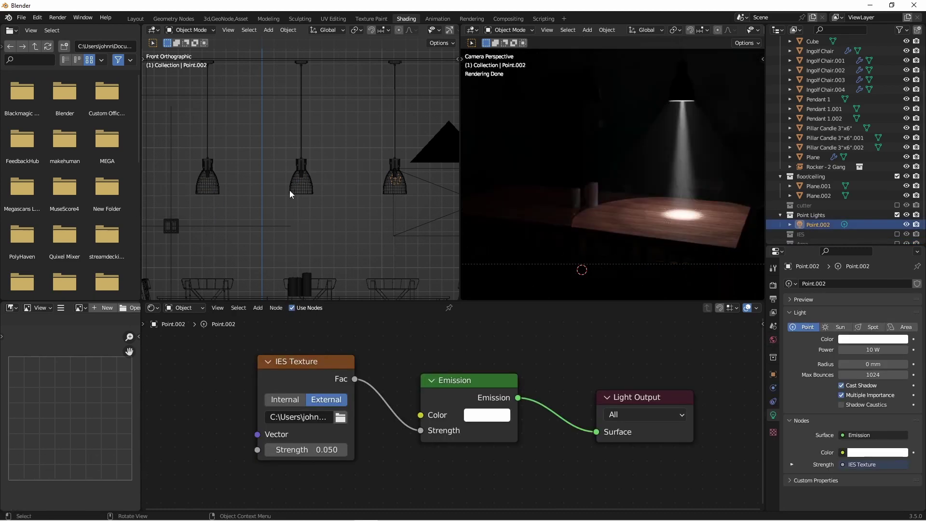
{"action": "key", "text": "shift+d"}
{"action": "key", "text": "x"}
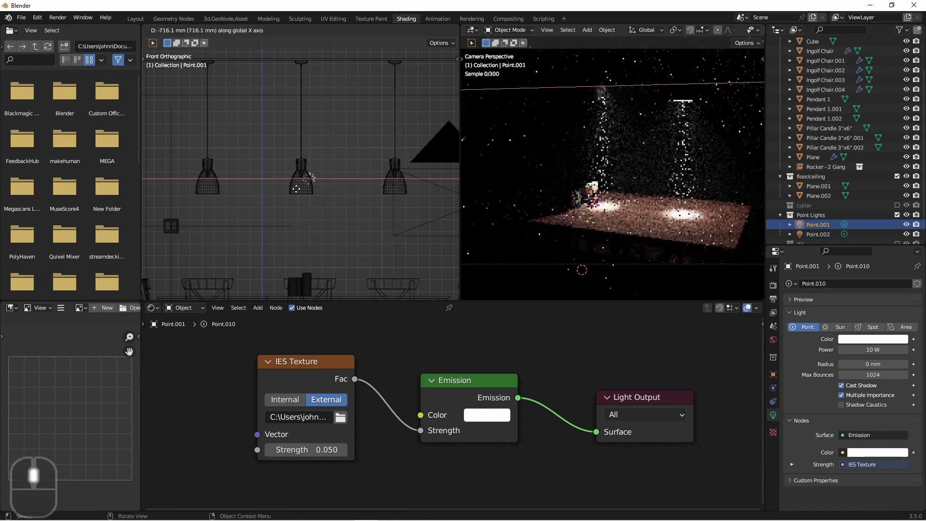
{"action": "left_click", "coordinate": [289, 188]}
{"action": "key", "text": "shift+d"}
{"action": "key", "text": "x"}
{"action": "left_click", "coordinate": [208, 188]}
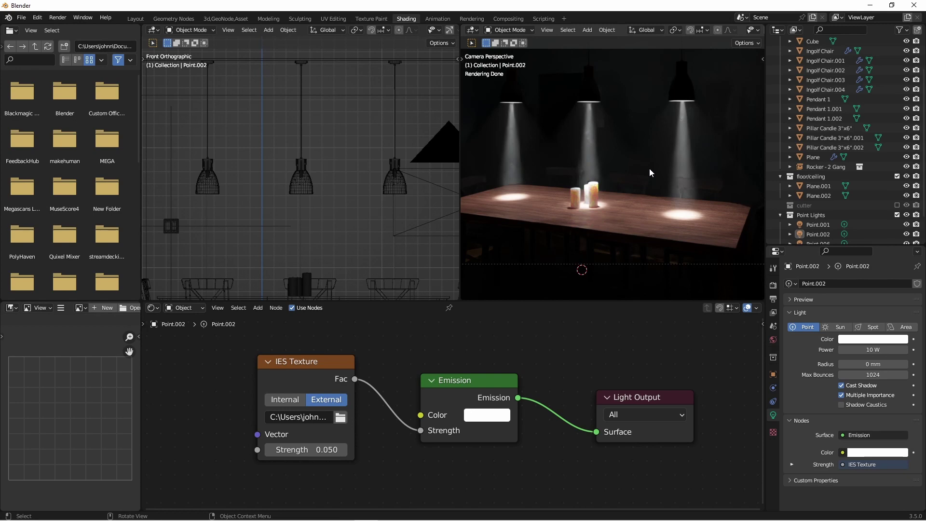
Step: Collapse and exclude the Point Lights collection, and include the IES collection
{"action": "left_click", "coordinate": [779, 215]}
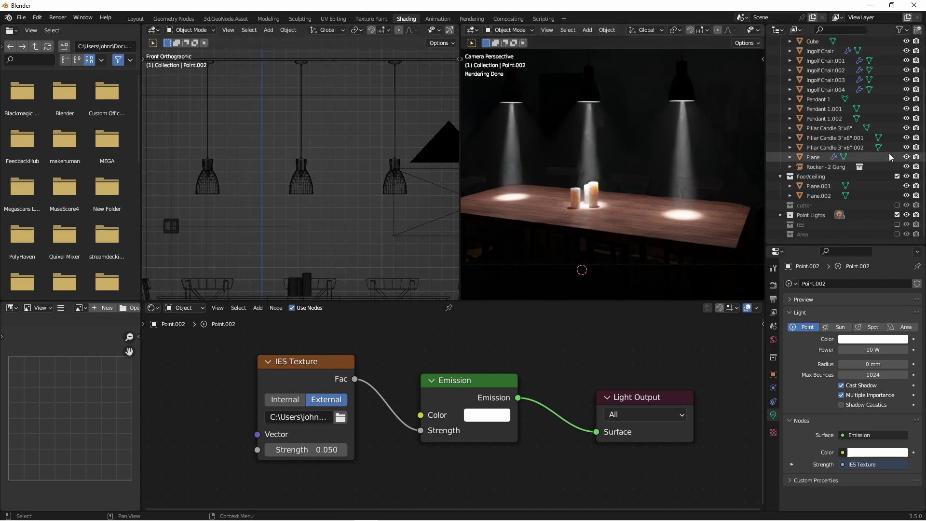
{"action": "left_click", "coordinate": [897, 215]}
{"action": "left_click", "coordinate": [897, 224]}
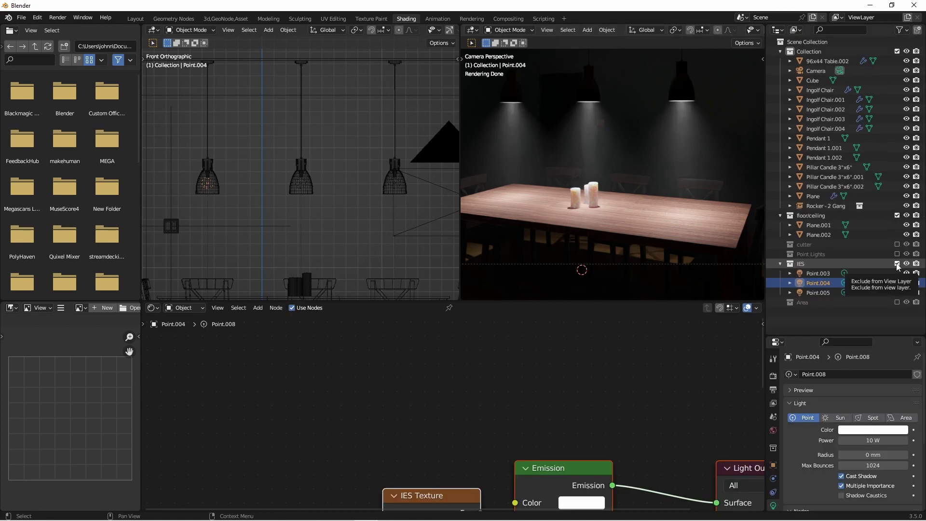
Step: Briefly compare with the Area collection, then restore IES lighting and select Point.003
{"action": "left_click", "coordinate": [896, 263]}
{"action": "left_click", "coordinate": [896, 273]}
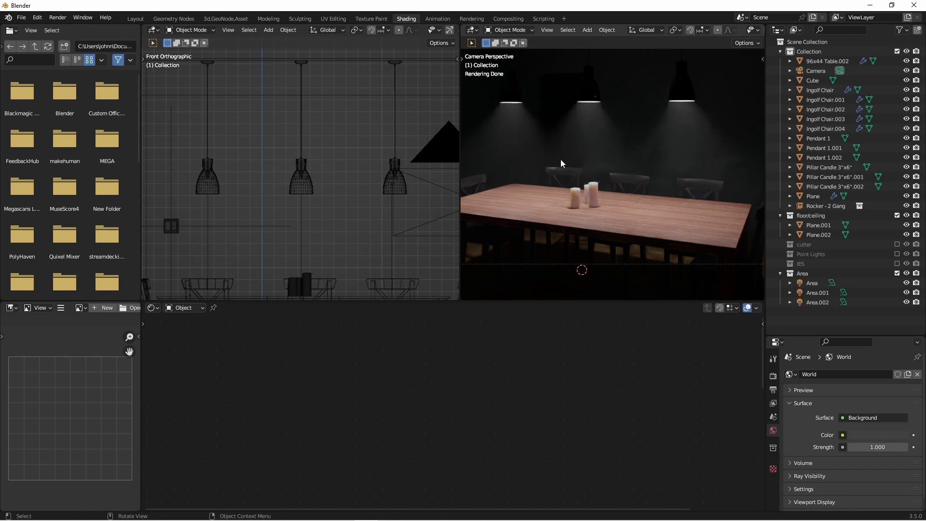
{"action": "left_click", "coordinate": [897, 273]}
{"action": "left_click", "coordinate": [897, 263]}
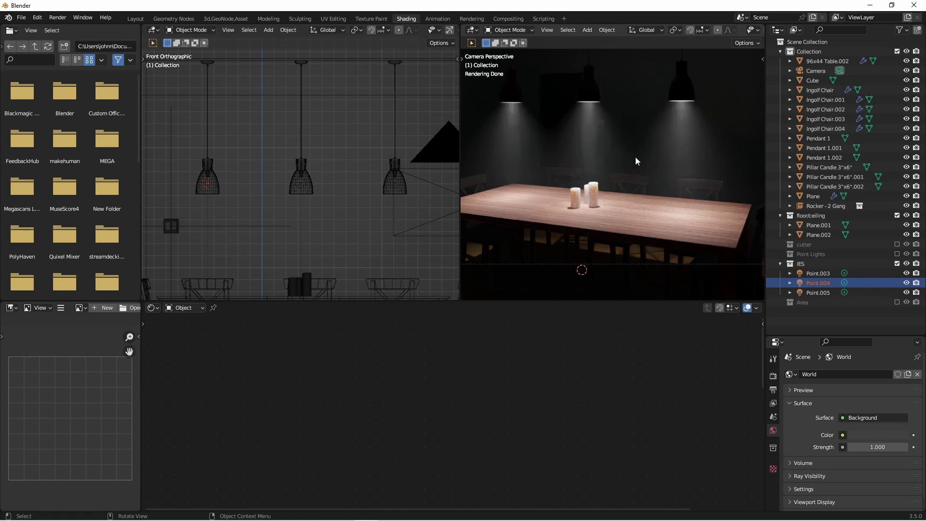
{"action": "left_click", "coordinate": [583, 270]}
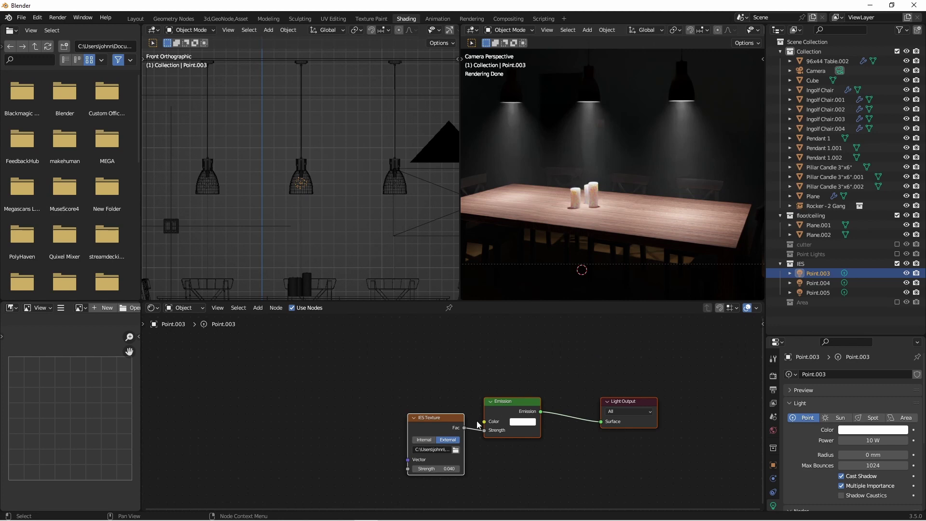
Step: Add a Blackbody node and connect its Color to the Emission Color input
{"action": "scroll", "coordinate": [308, 368], "scroll_direction": "up", "scroll_amount": 3}
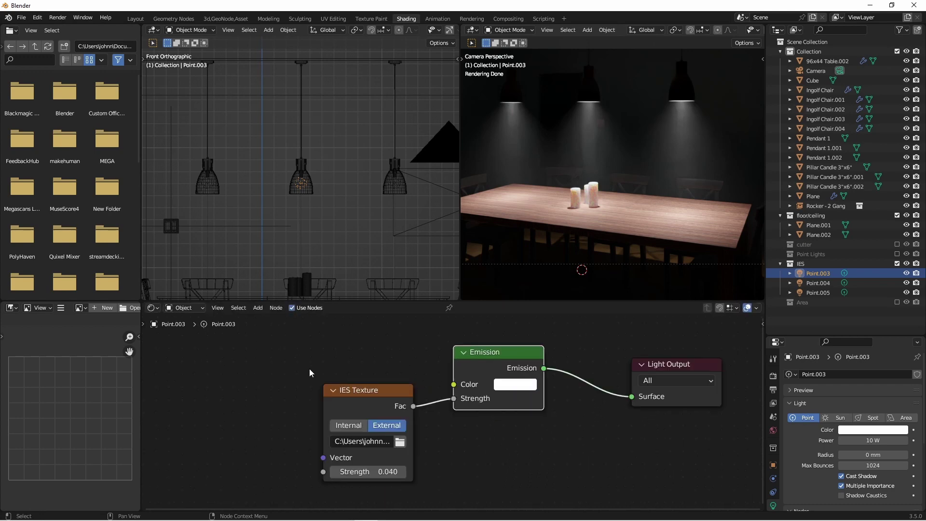
{"action": "key", "text": "shift+a"}
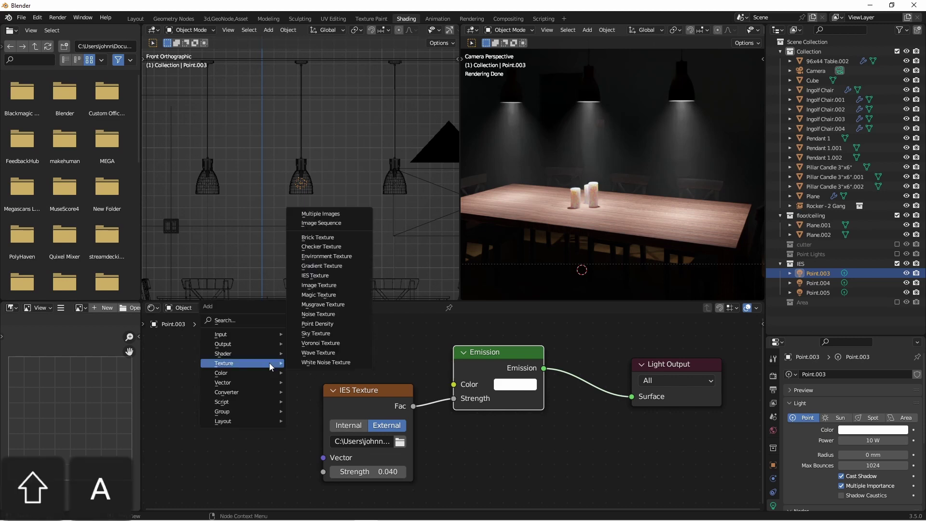
{"action": "mouse_move", "coordinate": [250, 393]}
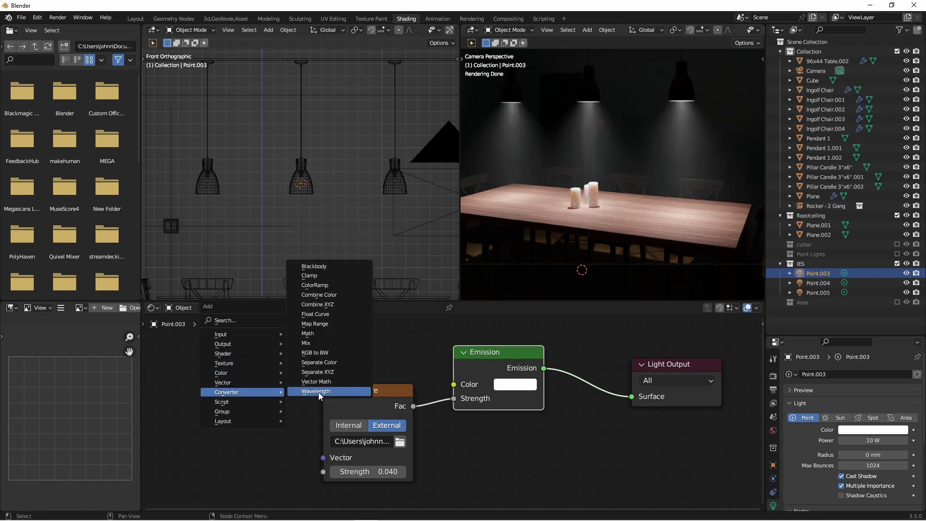
{"action": "left_click", "coordinate": [331, 268]}
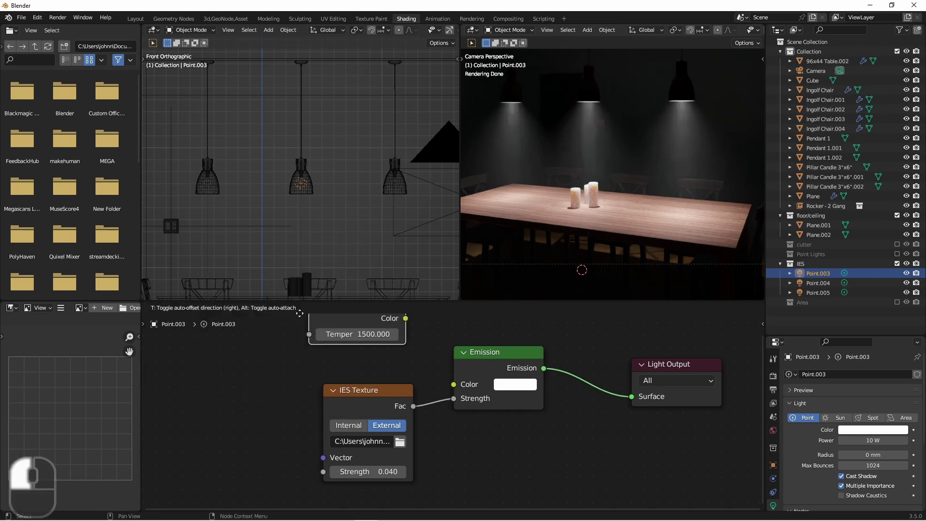
{"action": "left_click", "coordinate": [236, 371]}
{"action": "left_click_drag", "start_coordinate": [299, 375], "coordinate": [454, 384]}
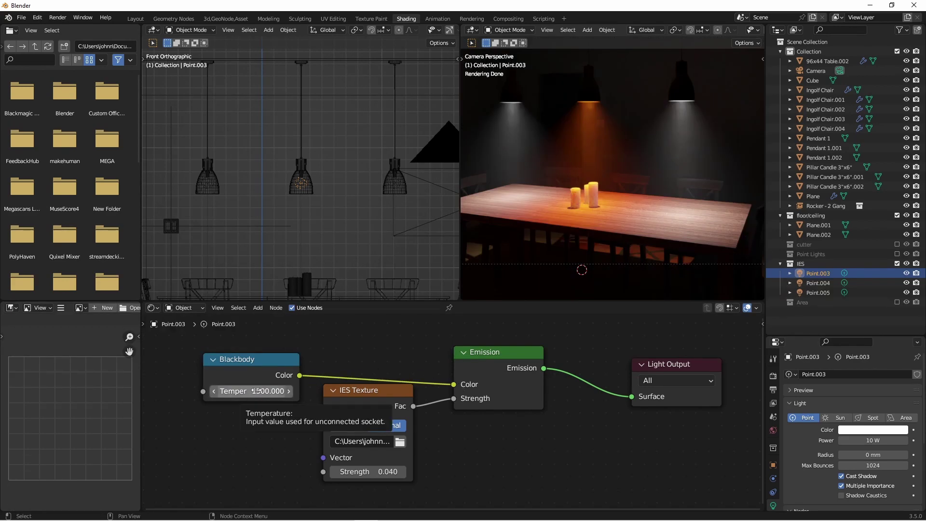
Step: Set the Blackbody temperature to 3500, then change it to 5000
{"action": "left_click", "coordinate": [256, 390]}
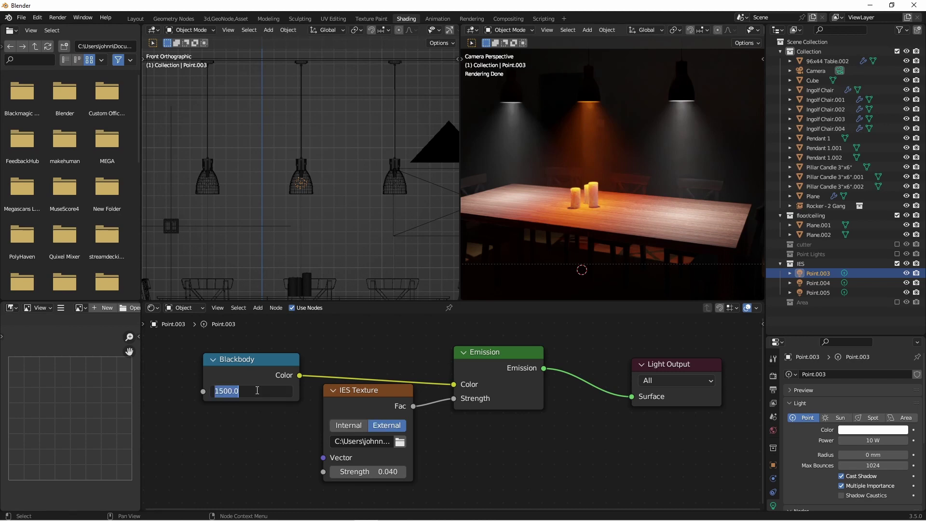
{"action": "type", "text": "3500"}
{"action": "key", "text": "Return"}
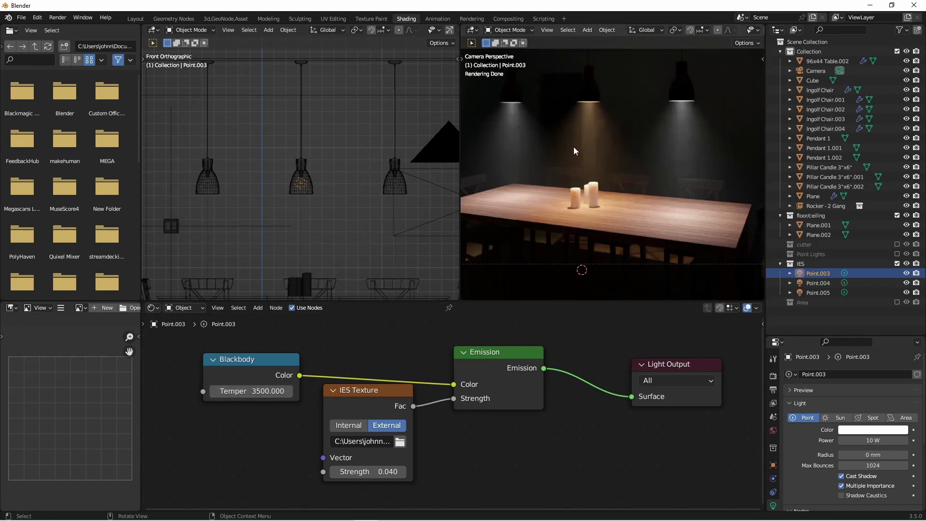
{"action": "left_click", "coordinate": [274, 391]}
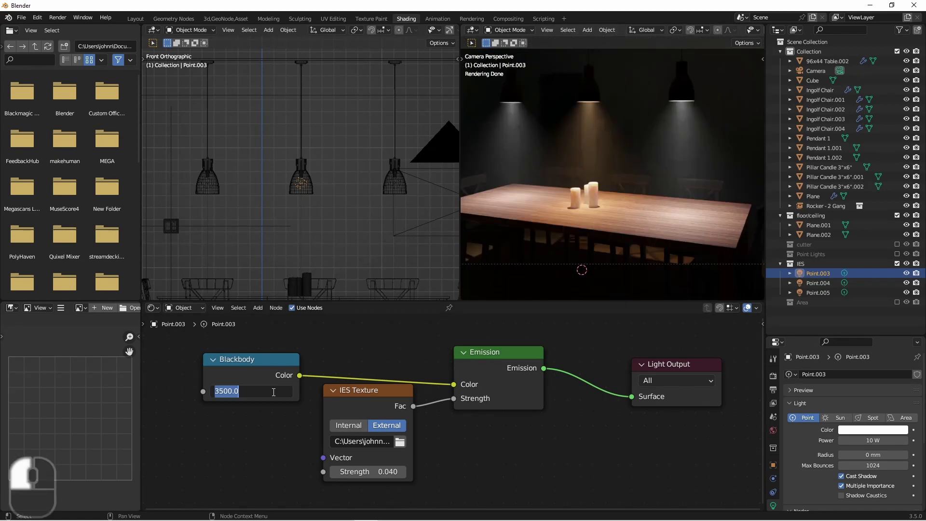
{"action": "type", "text": "5000"}
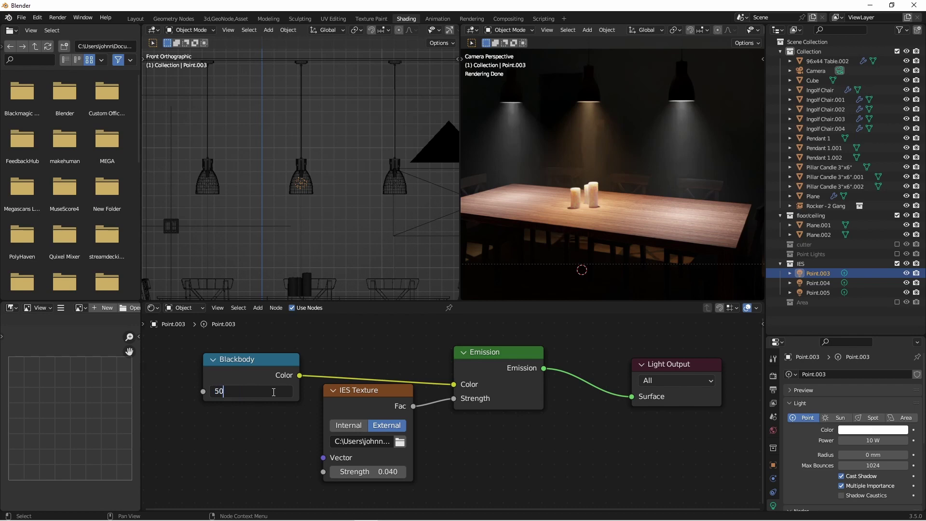
{"action": "key", "text": "Return"}
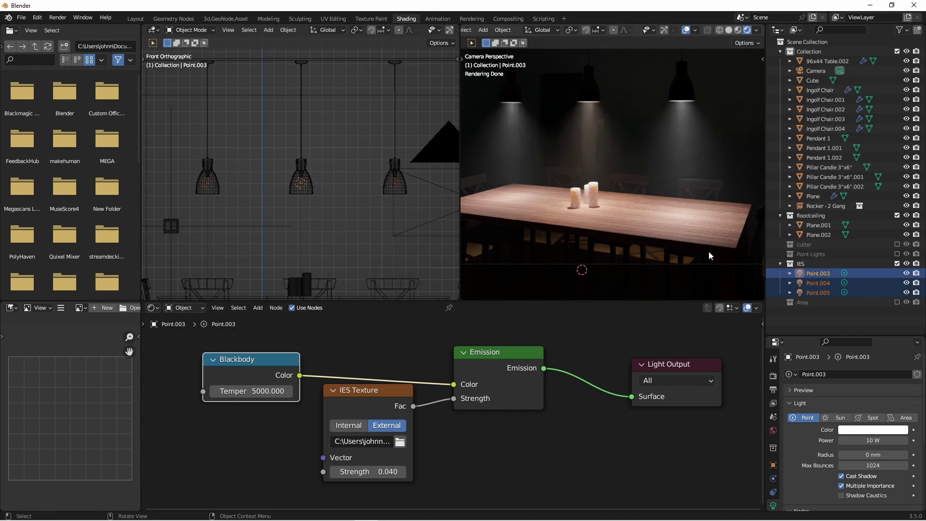
Step: Select Point.003–Point.005 with Point.003 active and link their object data with Ctrl+L
{"action": "left_click", "coordinate": [837, 332]}
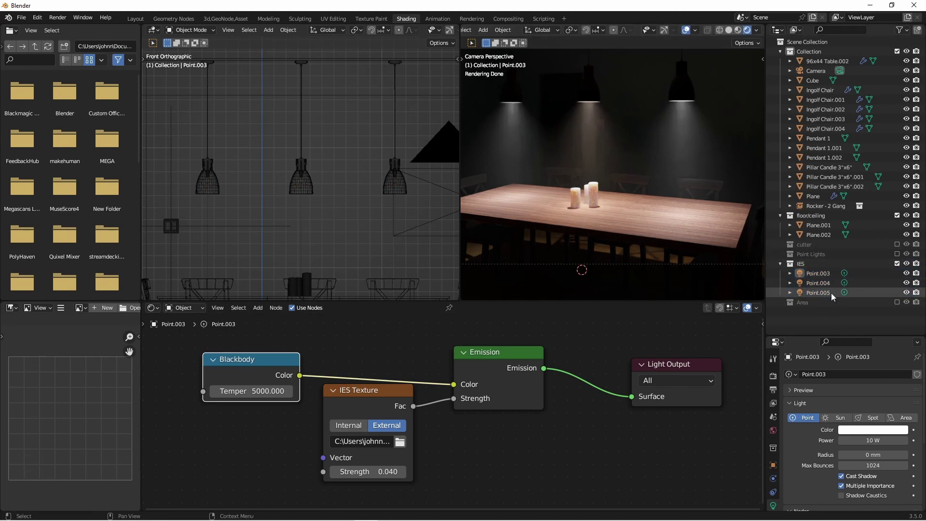
{"action": "left_click", "coordinate": [826, 293]}
{"action": "left_click", "coordinate": [826, 276], "text": "shift"}
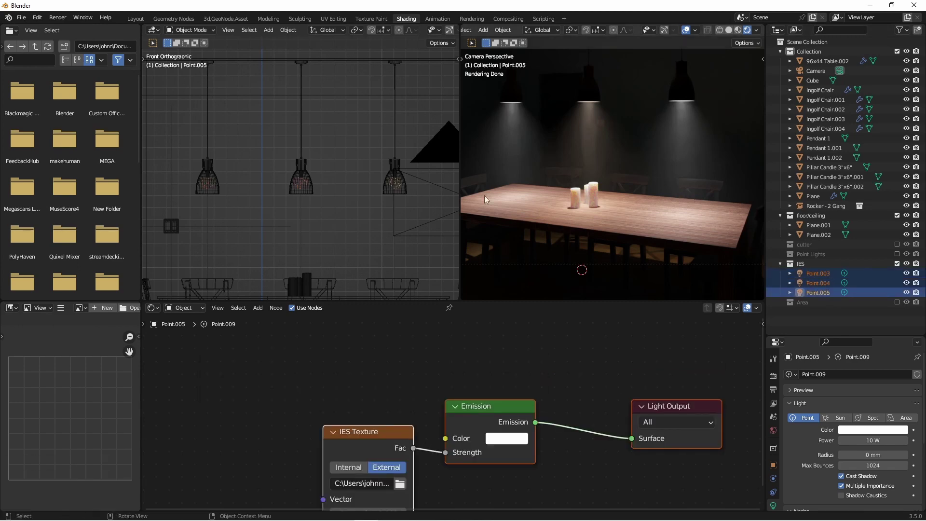
{"action": "left_click", "coordinate": [300, 205], "text": "shift"}
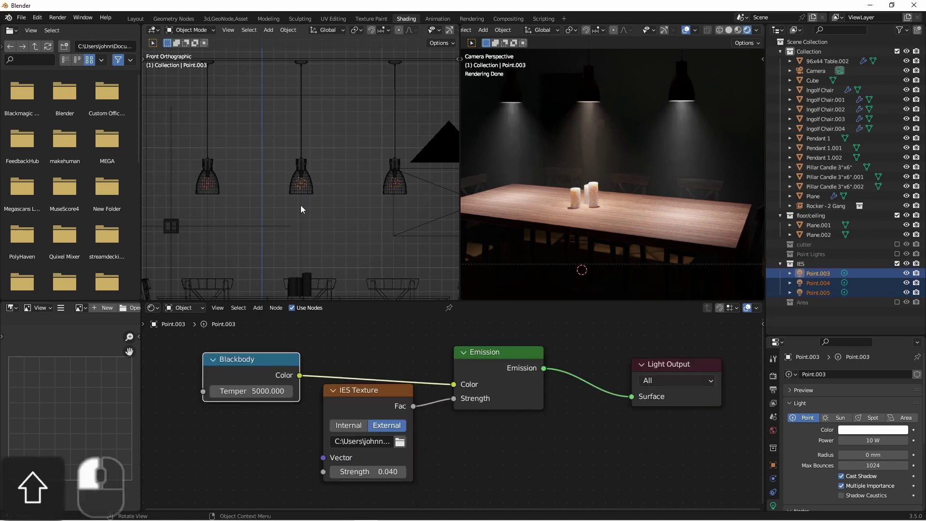
{"action": "key", "text": "ctrl+l"}
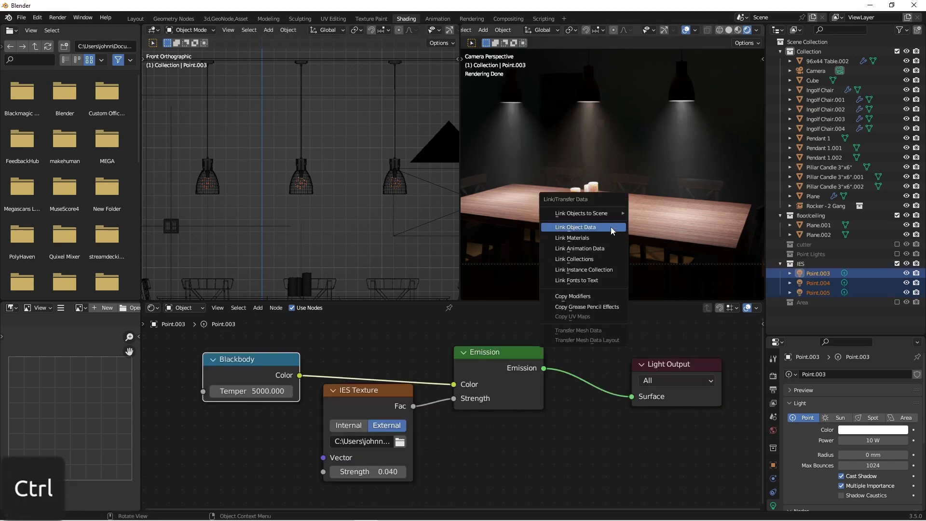
{"action": "left_click", "coordinate": [610, 227]}
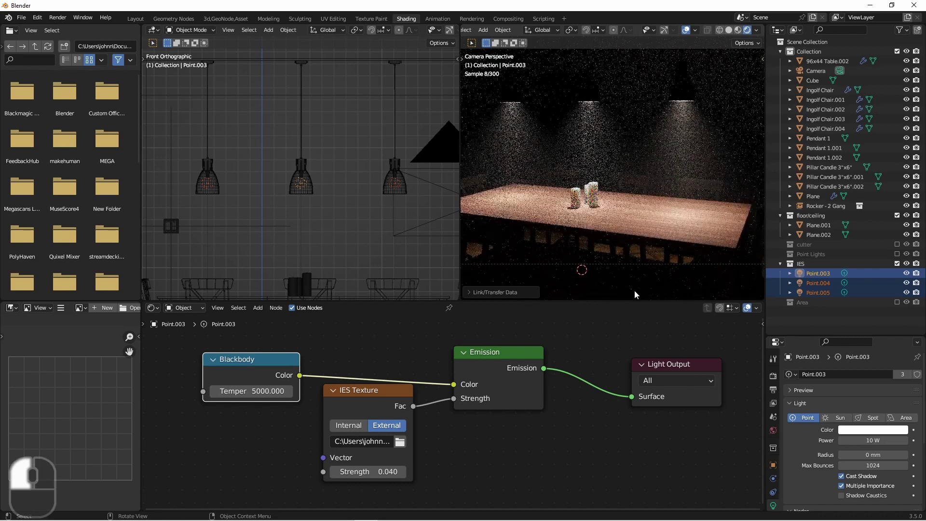